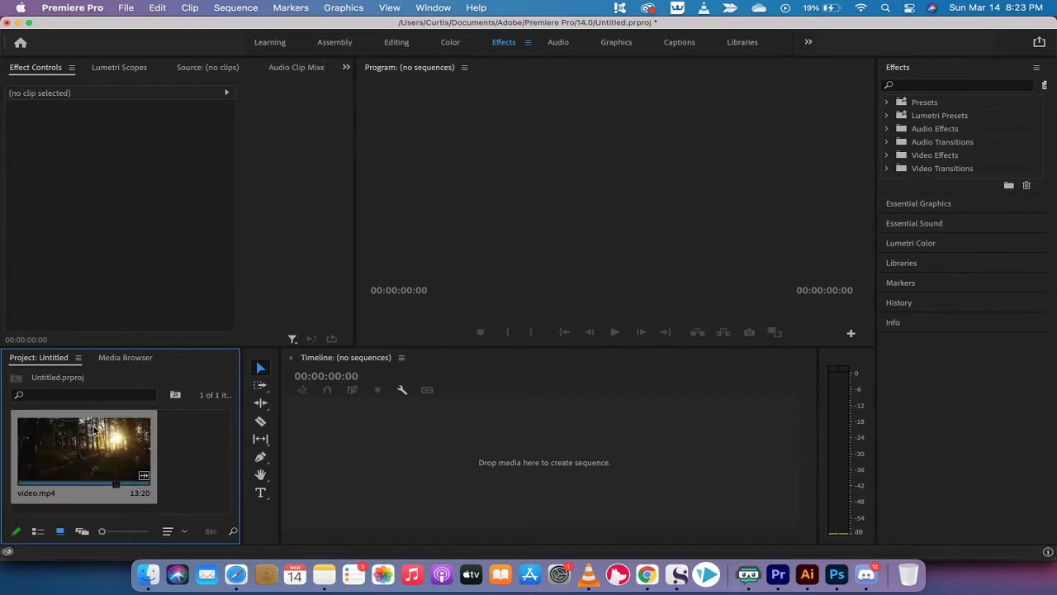
Create the 'video' sequence from video.mp4 and trim the clip end to 00:00:04:20.
left_click_drag(99, 431, 418, 413)
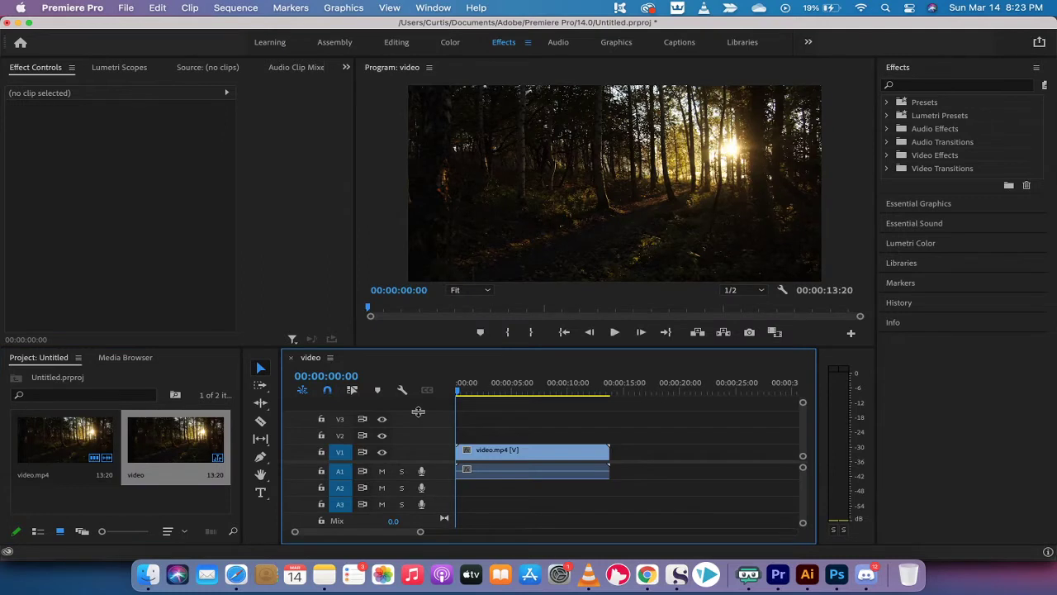
left_click_drag(463, 389, 514, 395)
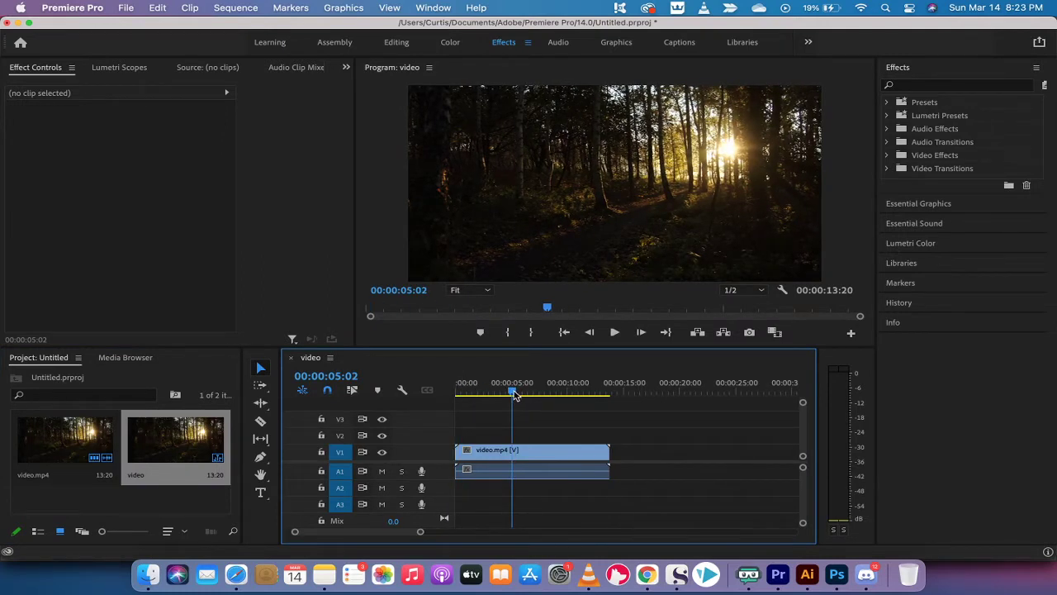
key("Left")
key("Left")
key("Left")
key("Left")
key("Left")
key("Left")
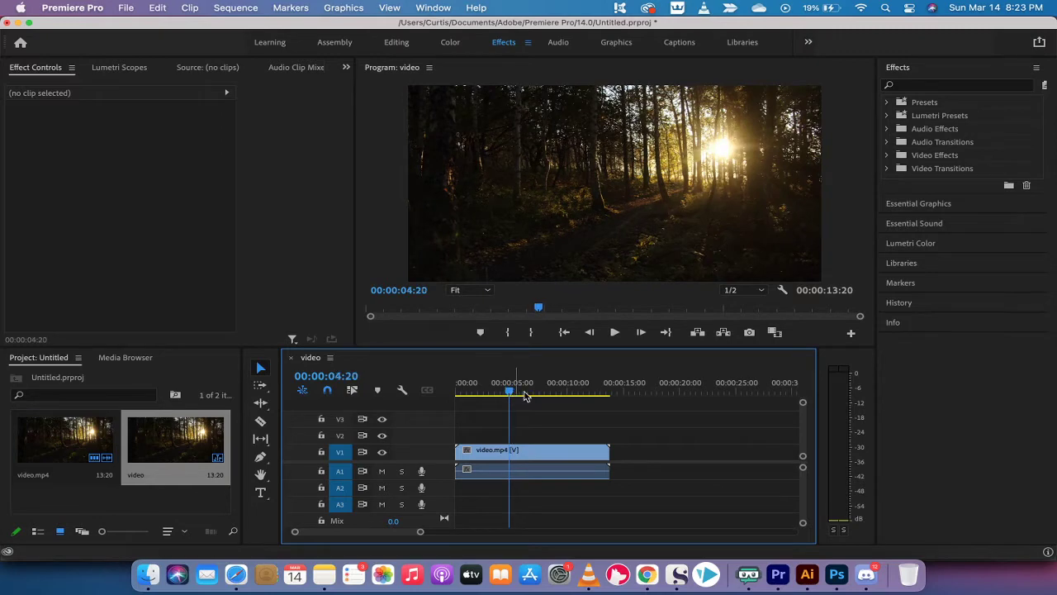
left_click_drag(627, 486, 509, 447)
mouse_move(509, 389)
left_mouse_down()
mouse_move(474, 388)
mouse_move(508, 389)
left_mouse_up()
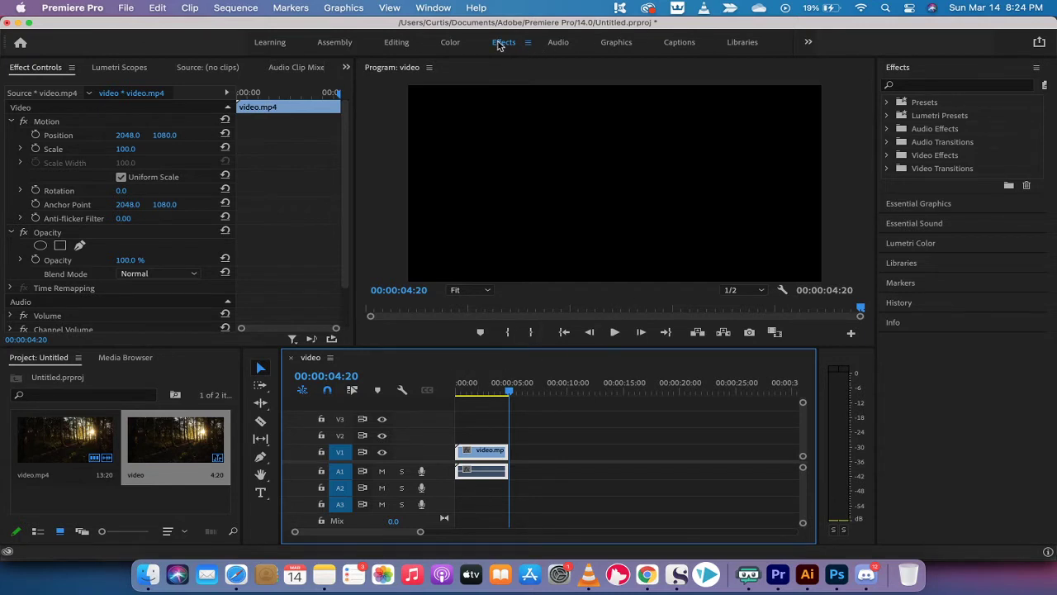
Search the effects for 'lighting' and put Lighting Effects on the video.mp4 timeline clip.
left_click(399, 43)
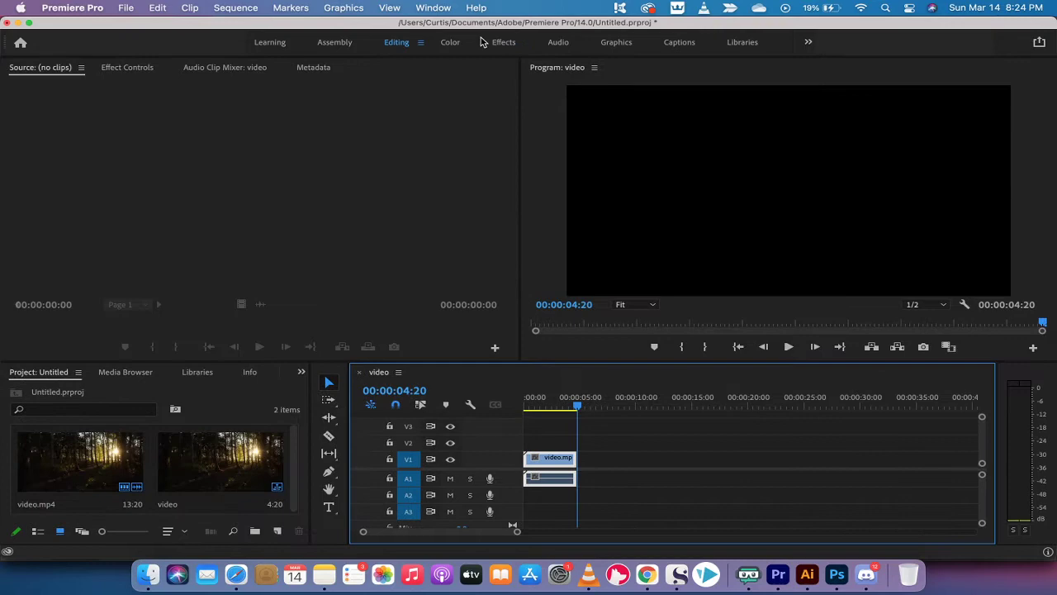
left_click(496, 42)
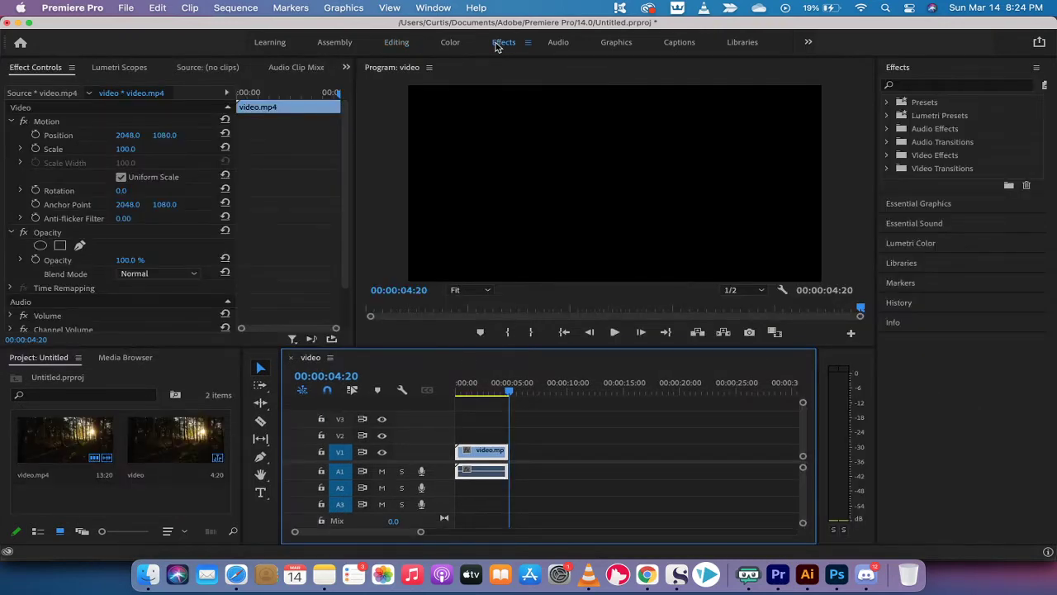
left_click(923, 84)
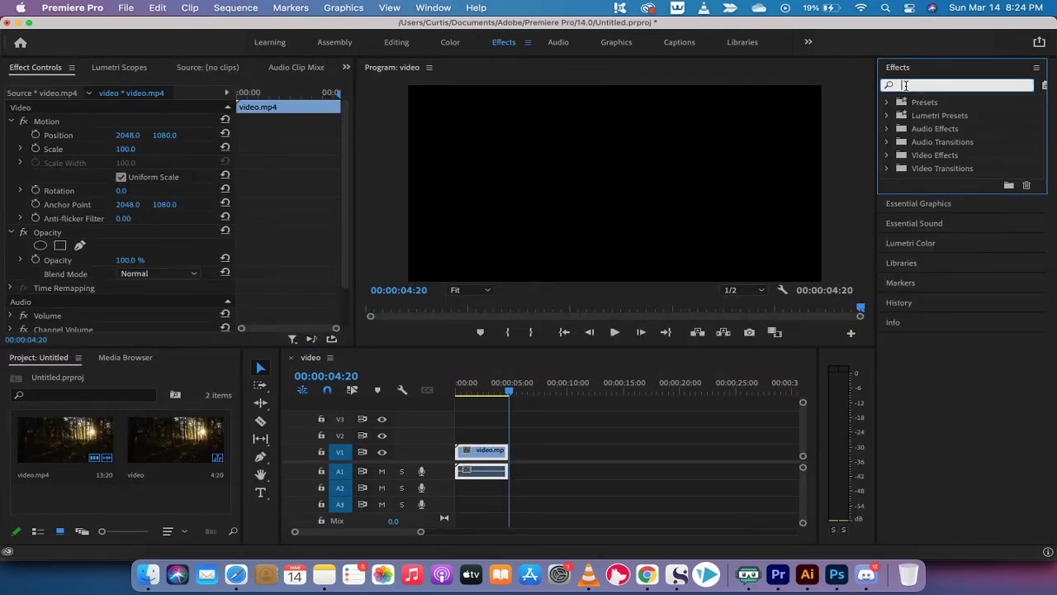
type("lighting")
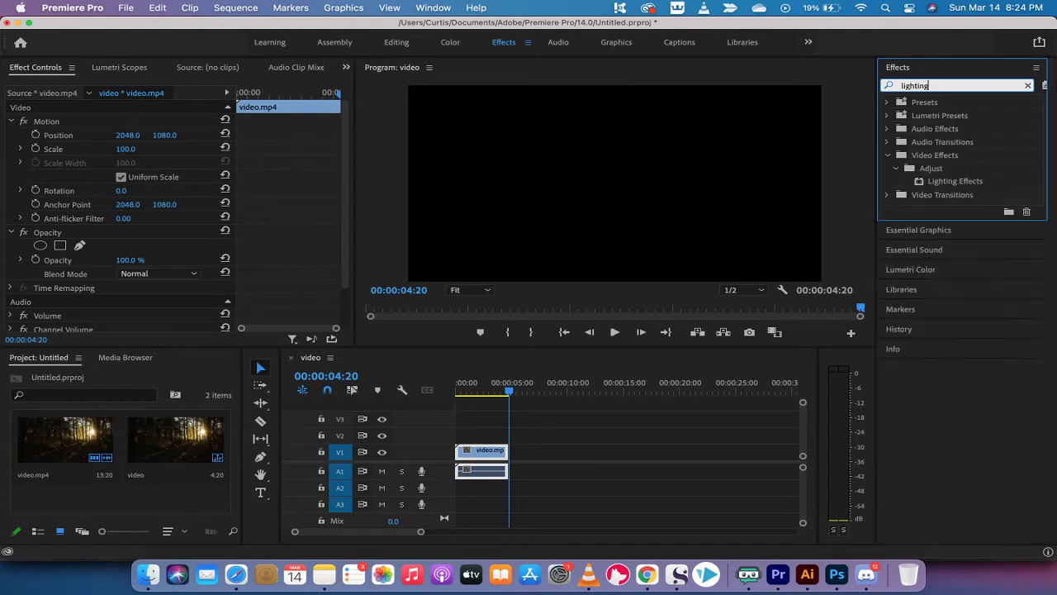
left_click(928, 181)
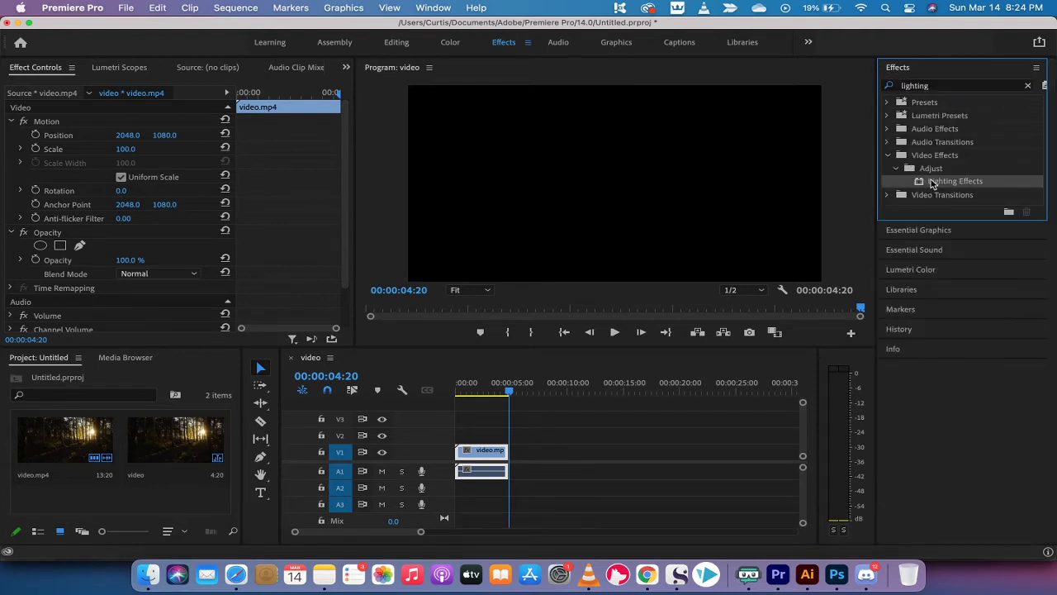
left_click_drag(923, 186, 490, 450)
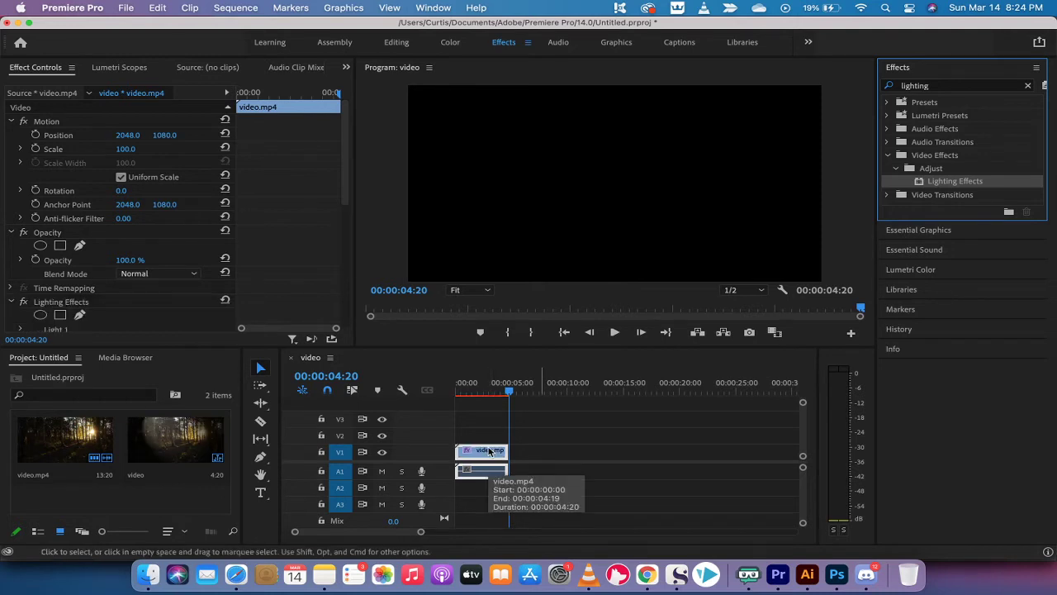
left_click_drag(476, 391, 484, 393)
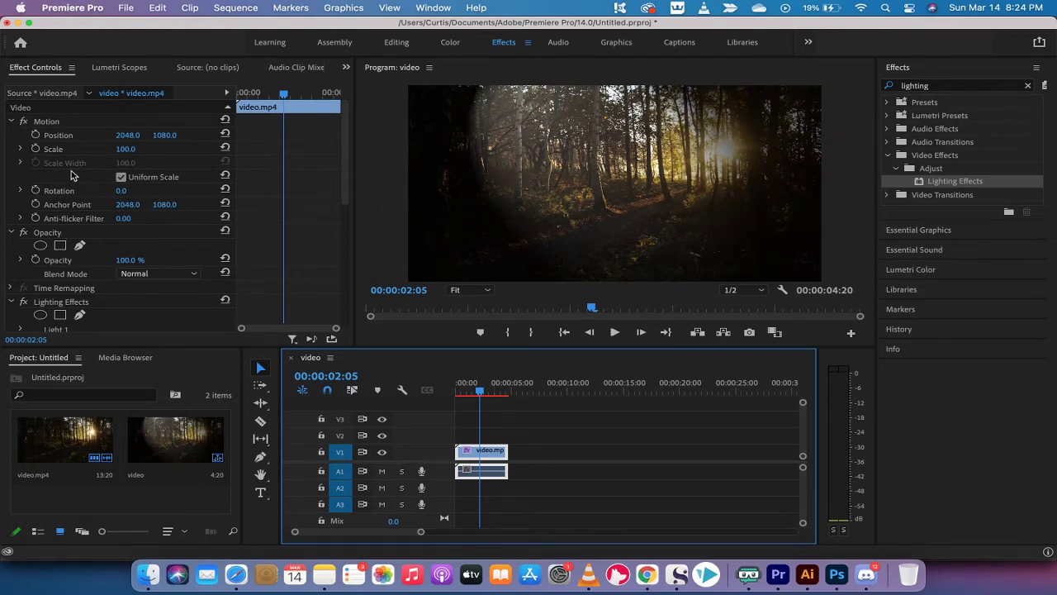
Make Lighting Effects' Light 1 a Directional light and lower its intensity from 65 to about 40.
scroll(70, 176, "down", 3)
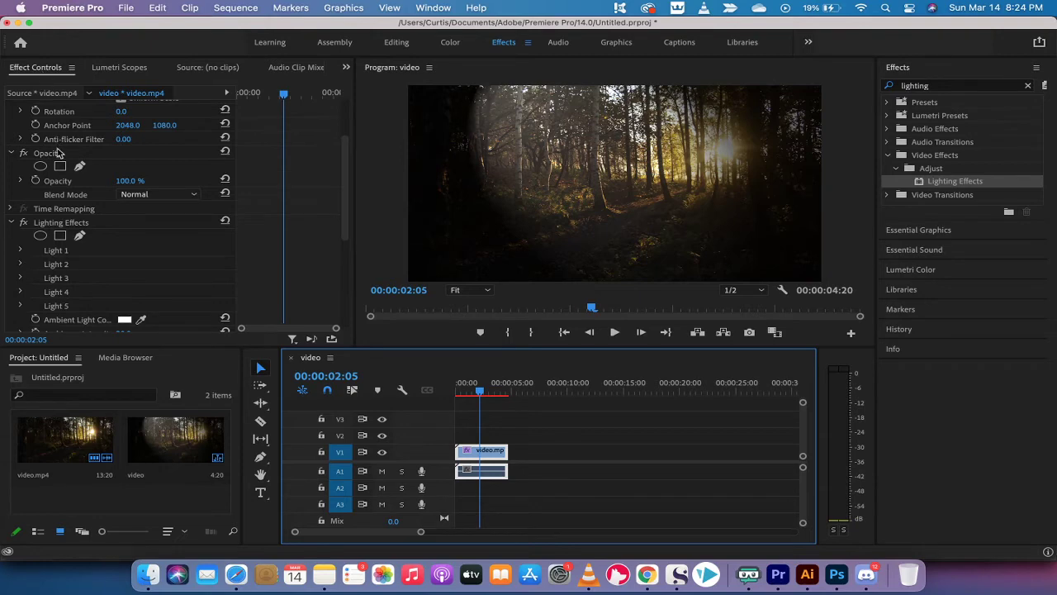
left_click(57, 223)
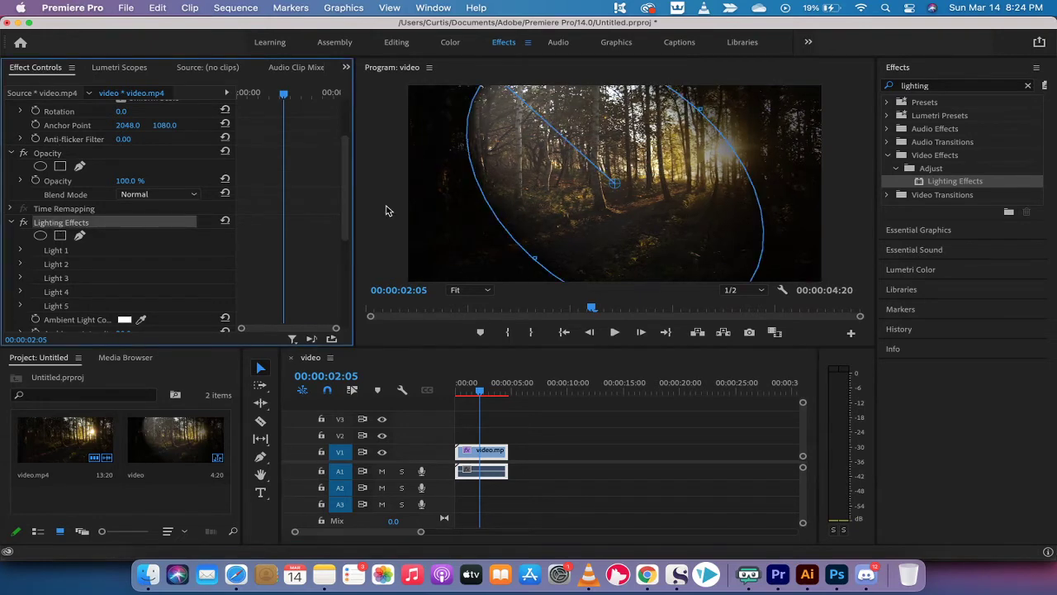
left_click(21, 249)
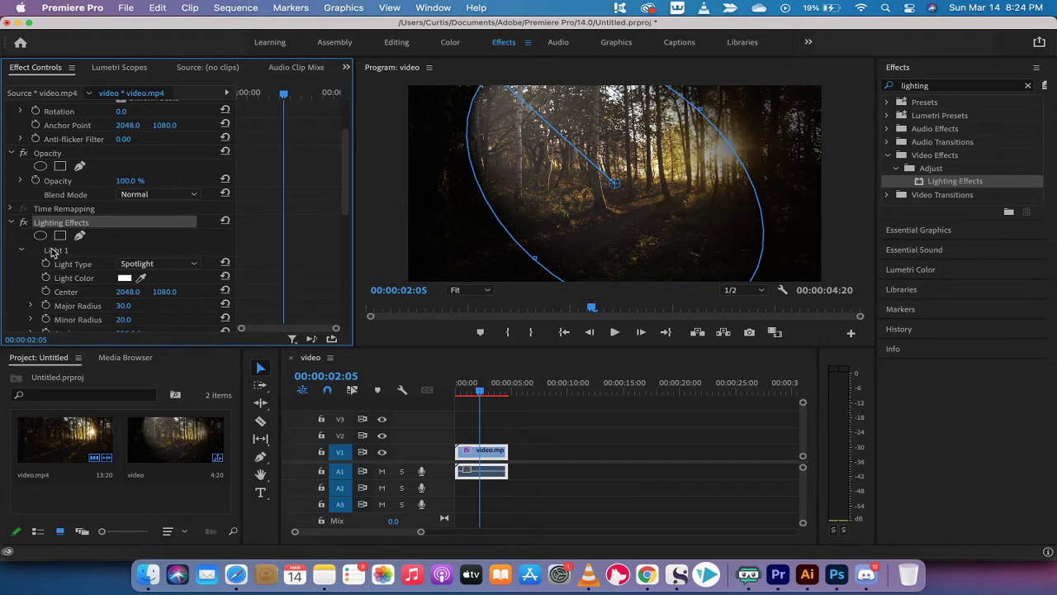
left_click(145, 265)
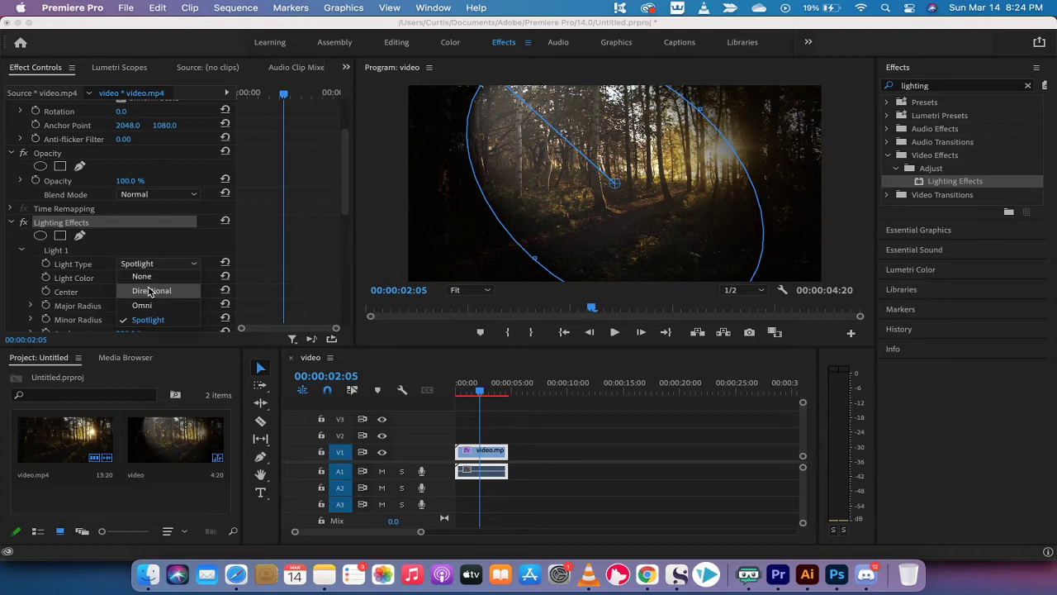
left_click(150, 291)
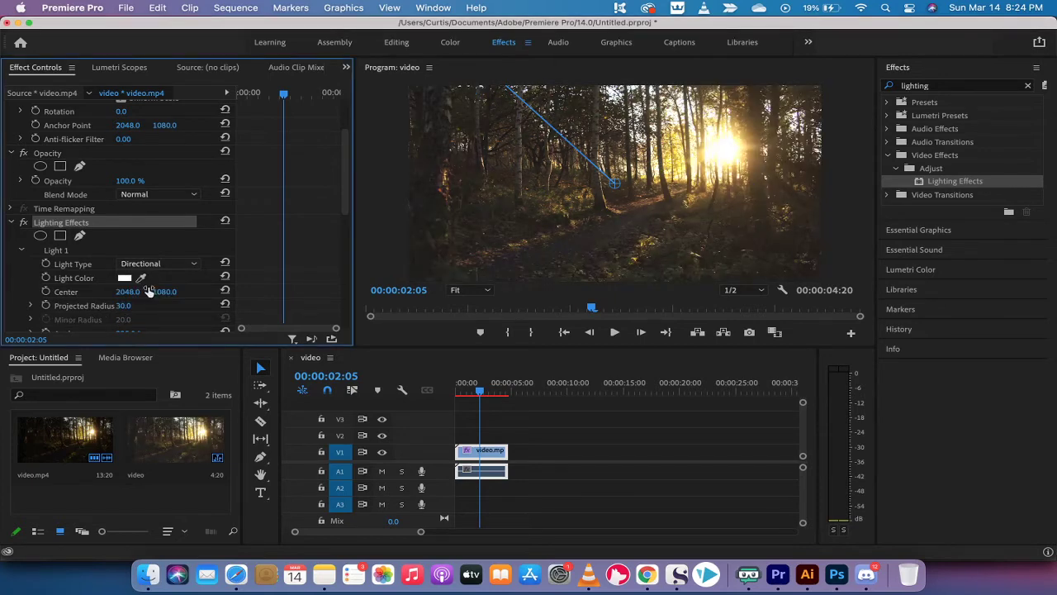
scroll(82, 303, "down", 2)
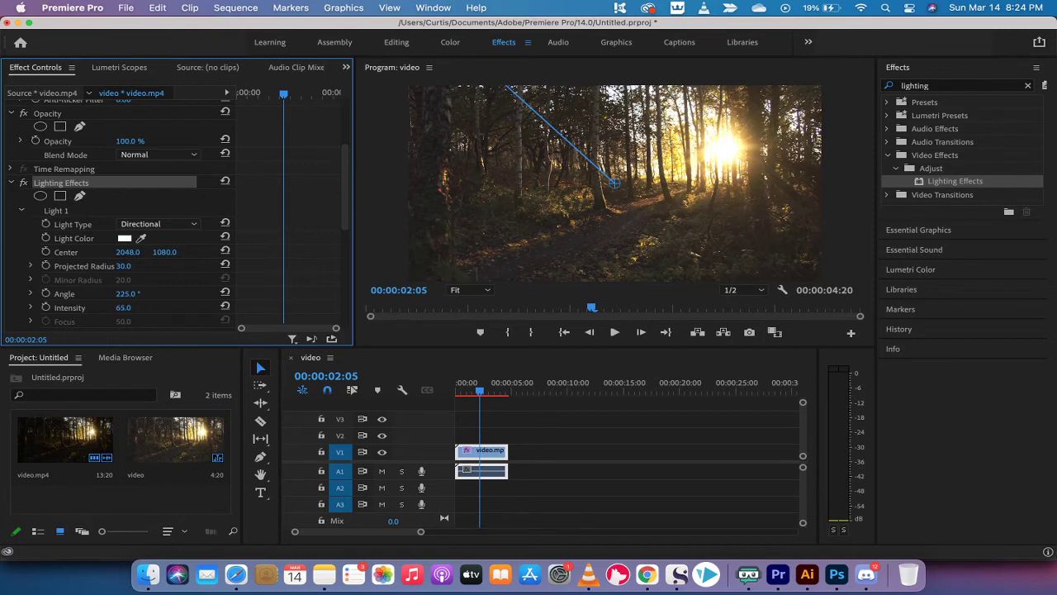
mouse_move(122, 307)
left_mouse_down()
mouse_move(105, 307)
mouse_move(119, 307)
left_mouse_up()
left_click(24, 183)
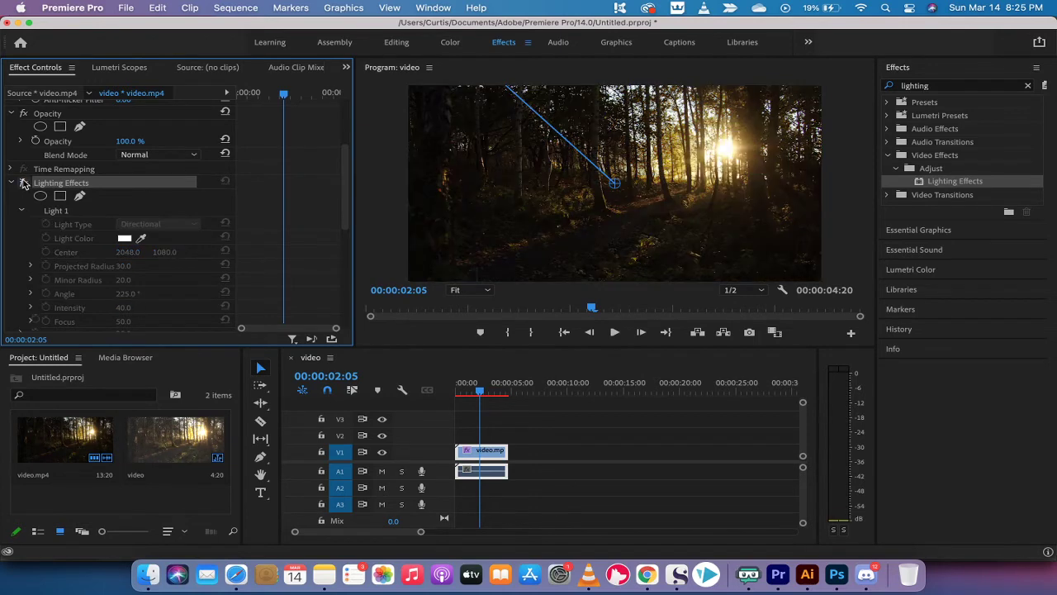
left_click(23, 183)
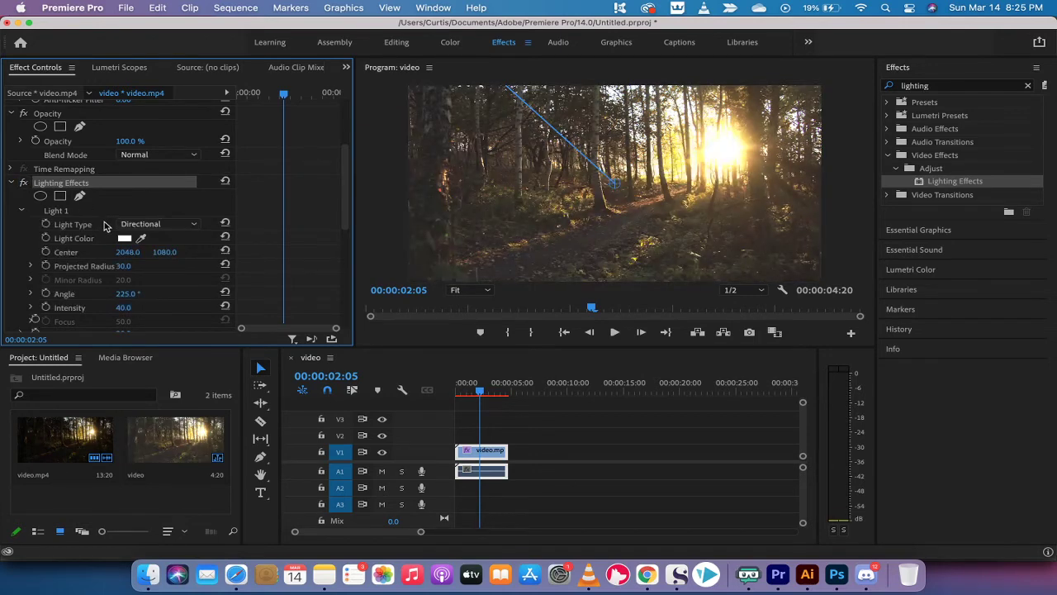
left_click(12, 182)
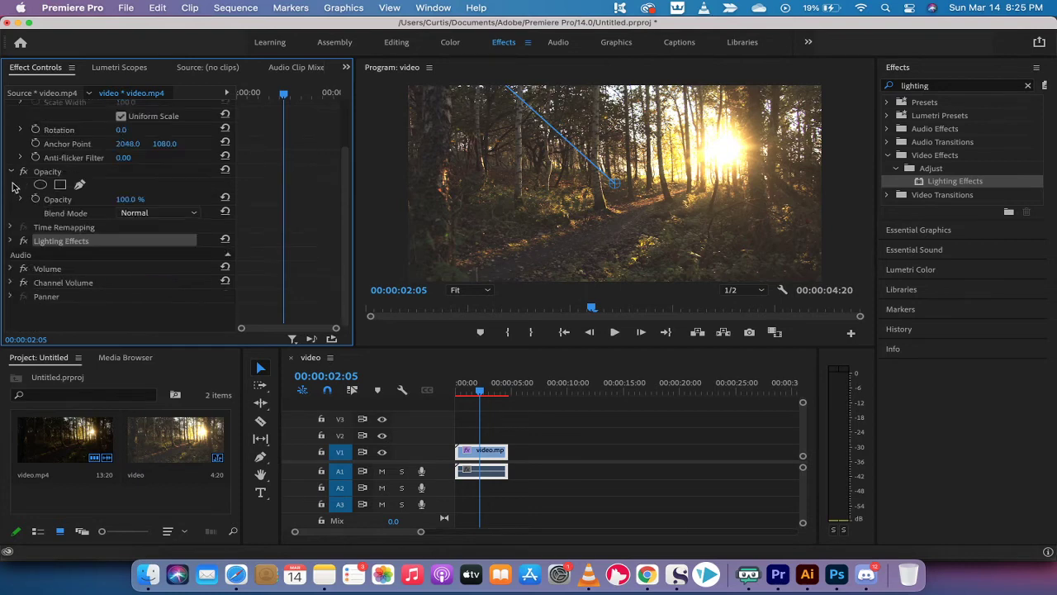
left_click(10, 240)
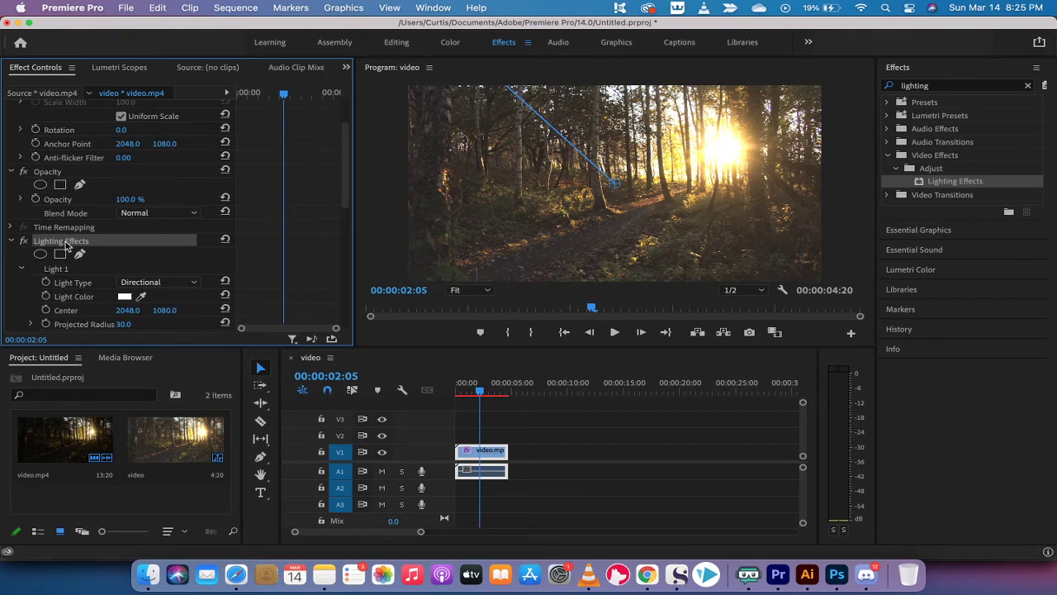
Save the Lighting Effects settings as preset '90's Film Lighting' with a short '90' description.
right_click(66, 246)
left_click(85, 271)
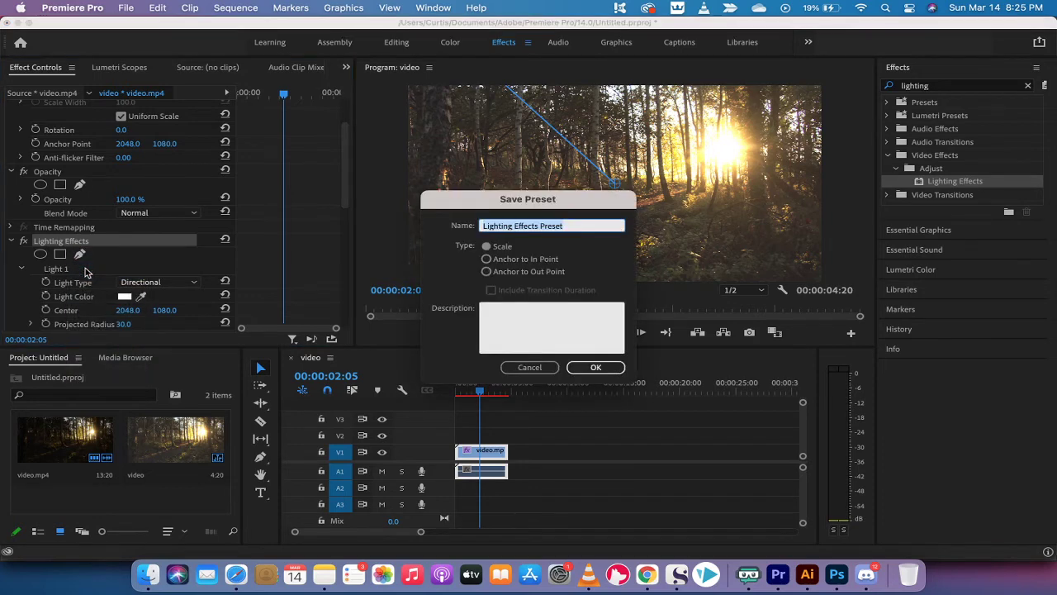
type("90's")
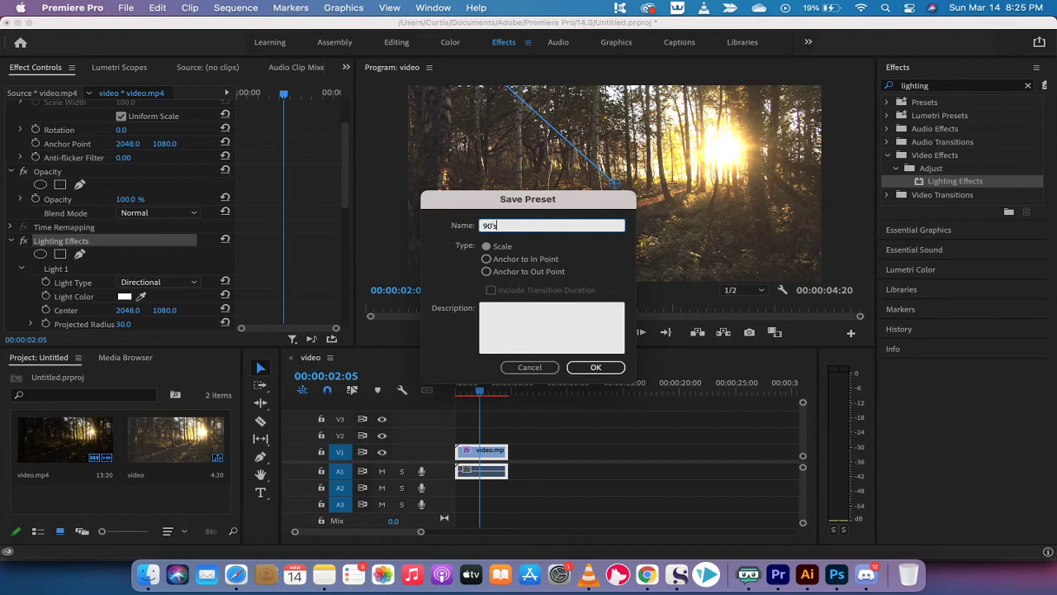
type(" Film Lighting")
left_click(487, 315)
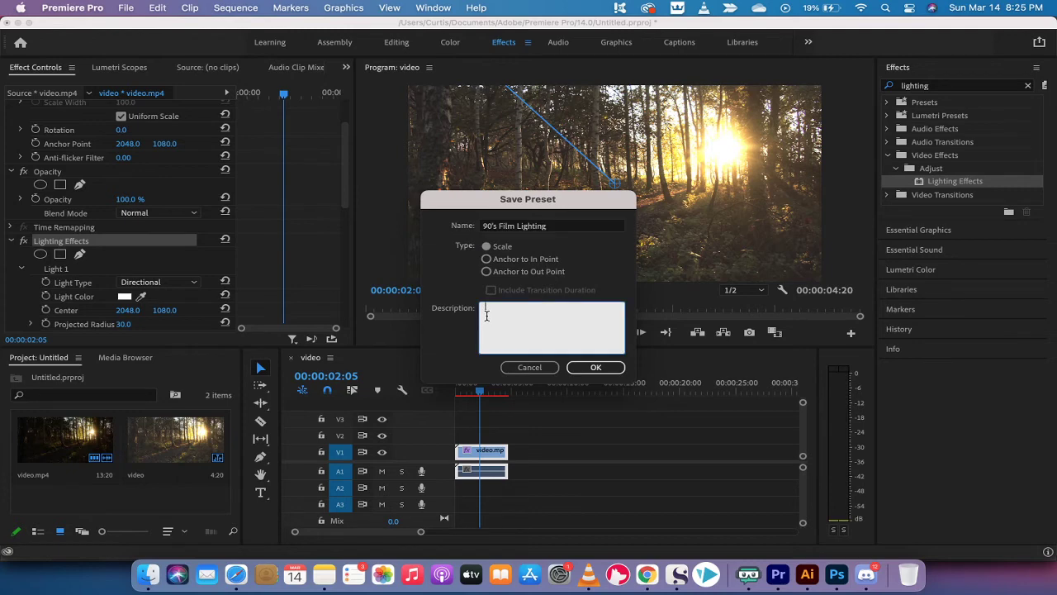
type("90's film")
left_click(594, 367)
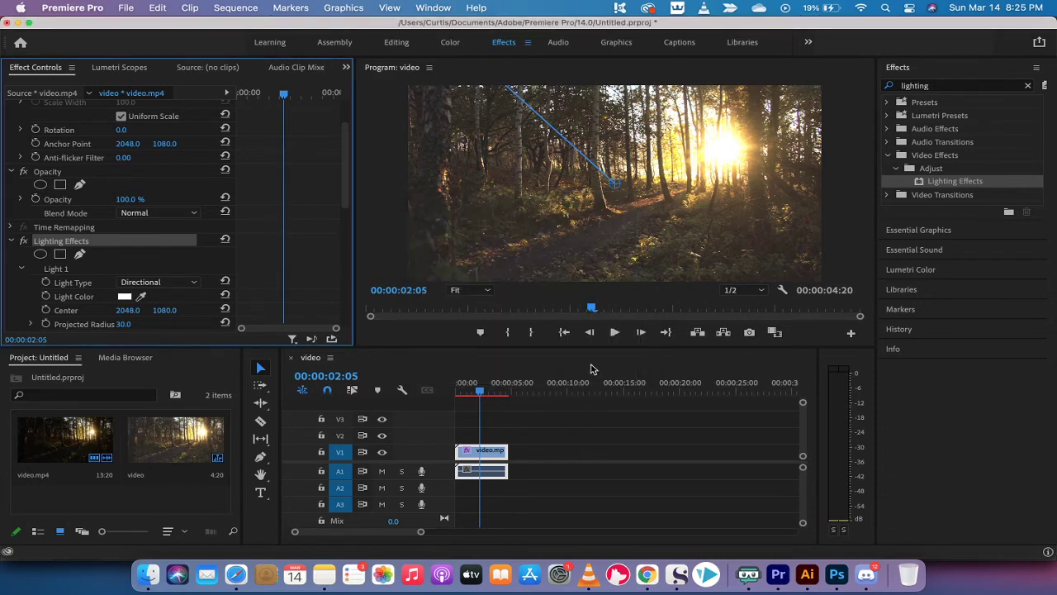
left_click(549, 452)
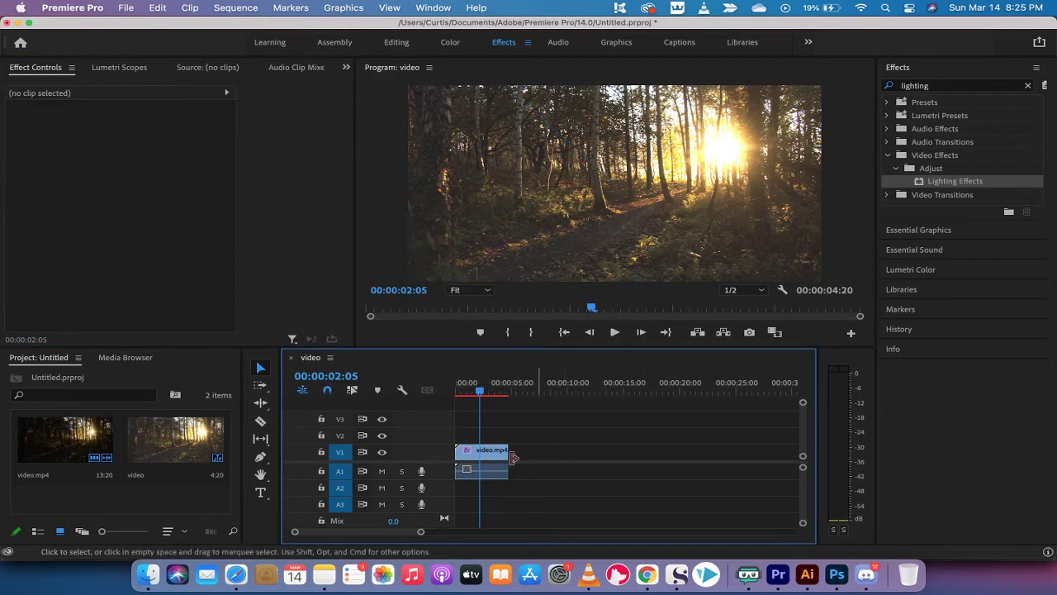
Import production ID_4194830.mp4 from Downloads and build a new sequence from that clip.
left_click(148, 574)
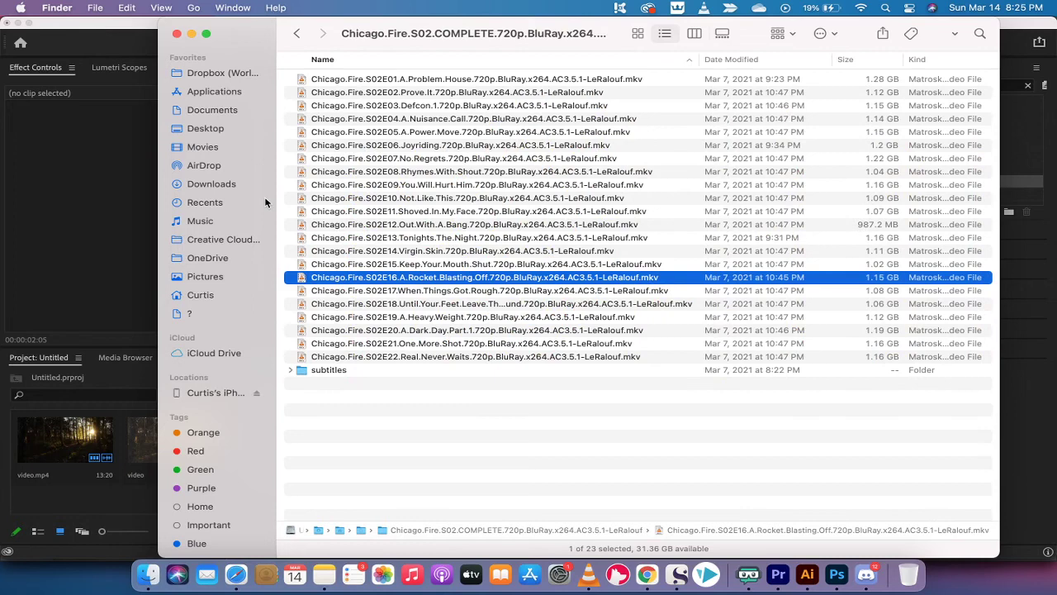
left_click(236, 181)
left_click_drag(354, 139, 112, 506)
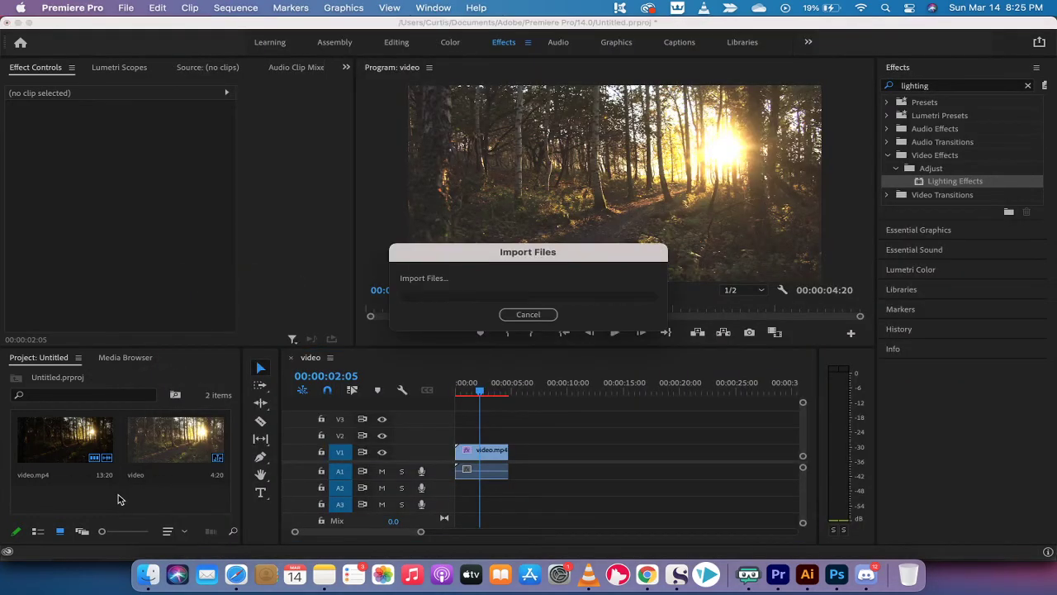
right_click(82, 461)
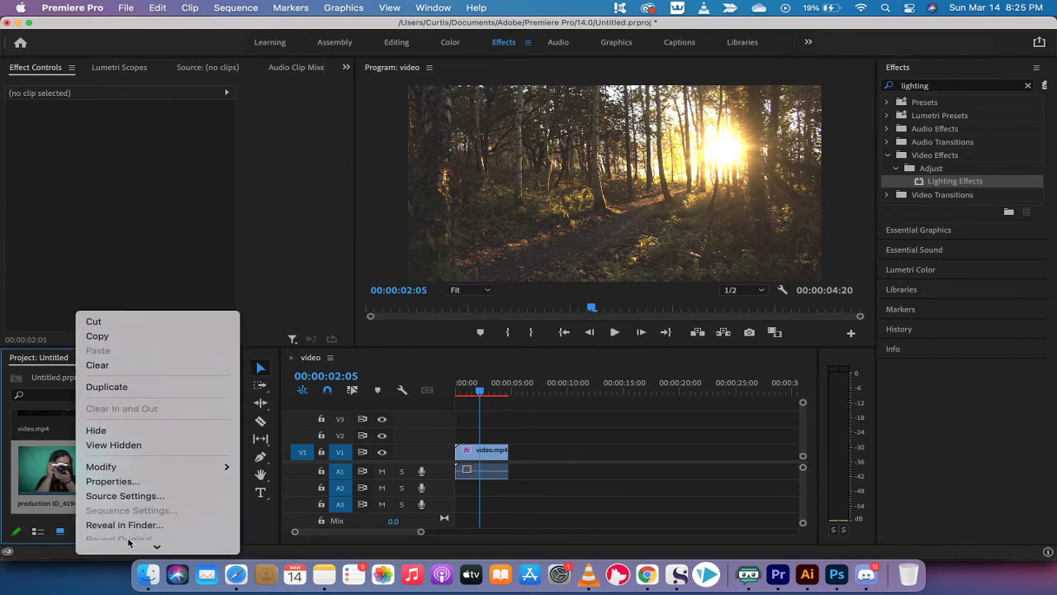
scroll(134, 527, "down", 5)
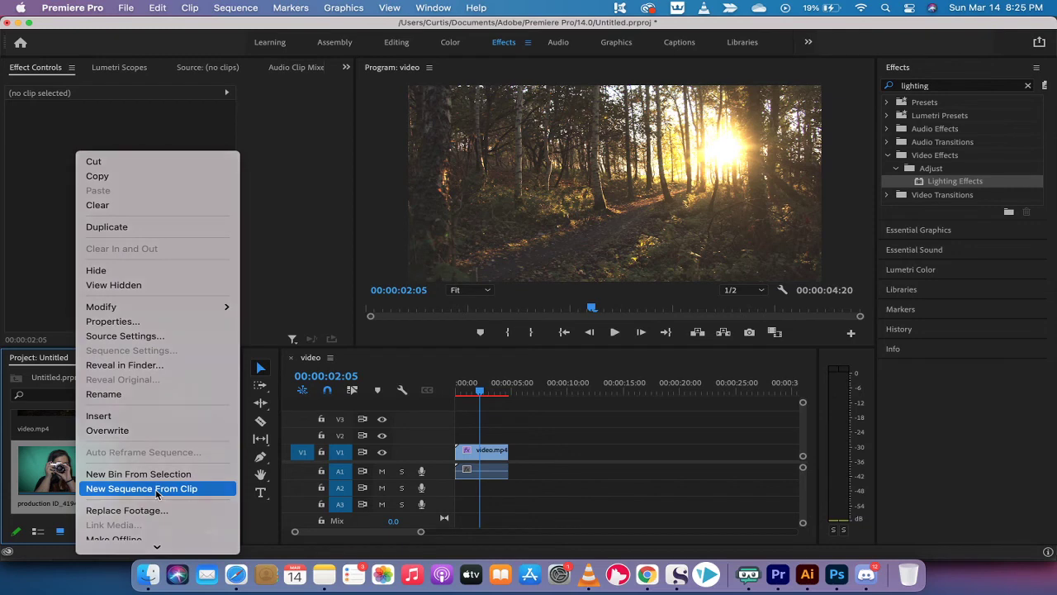
left_click(159, 488)
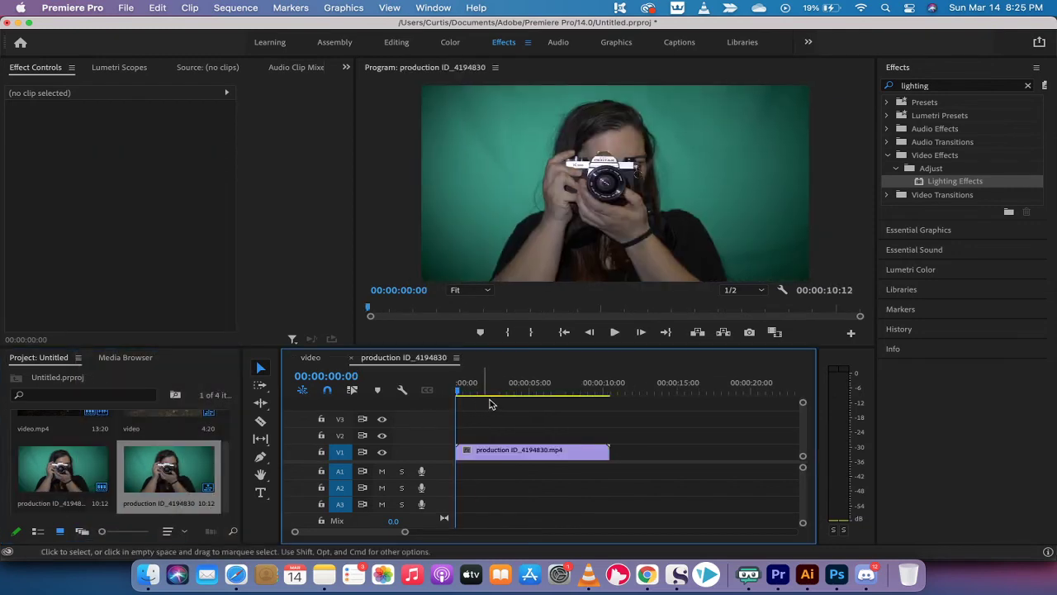
Clear the 'lighting' search and apply the 90's Film Lighting preset to the production ID_4194830.mp4 clip.
left_click(1027, 85)
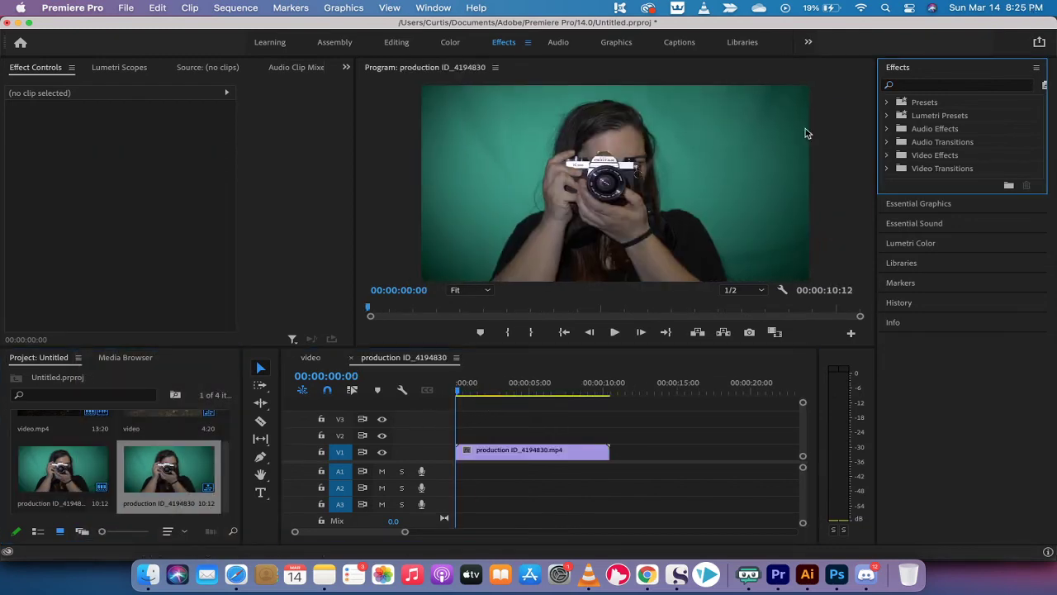
left_click(887, 104)
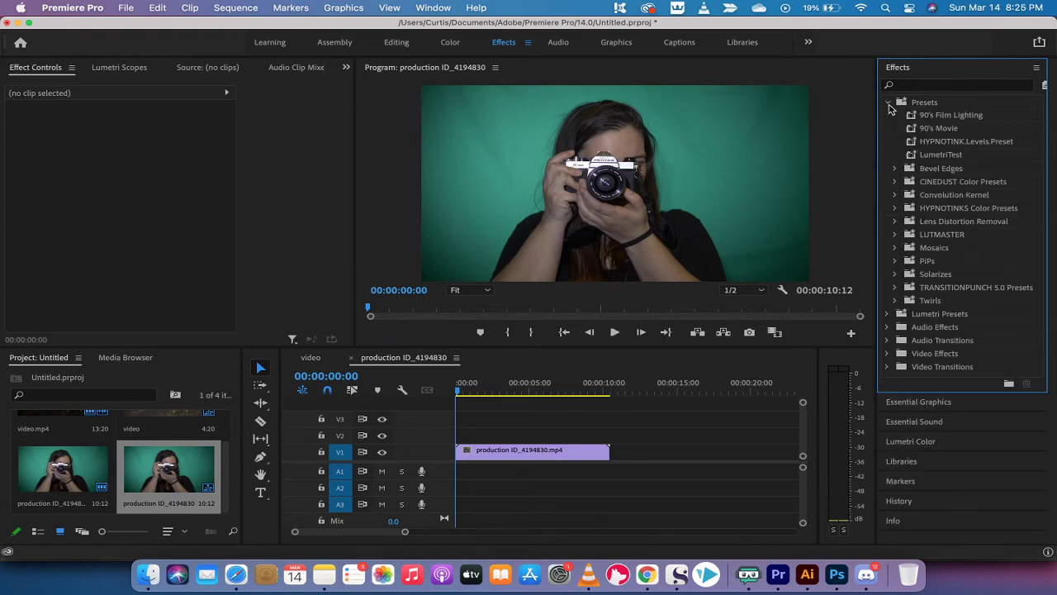
left_click(925, 116)
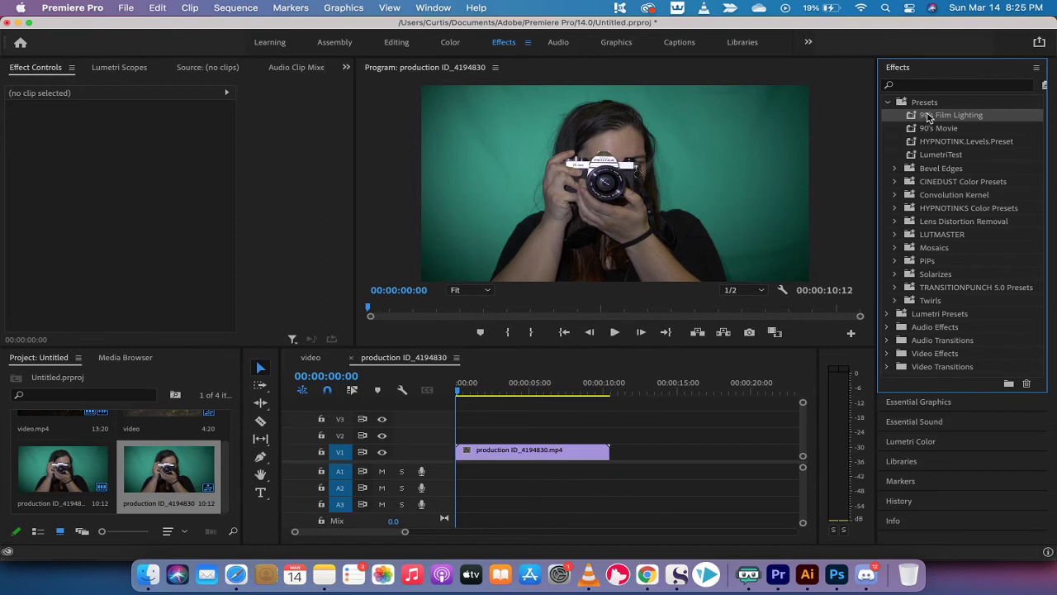
left_click_drag(932, 119, 528, 447)
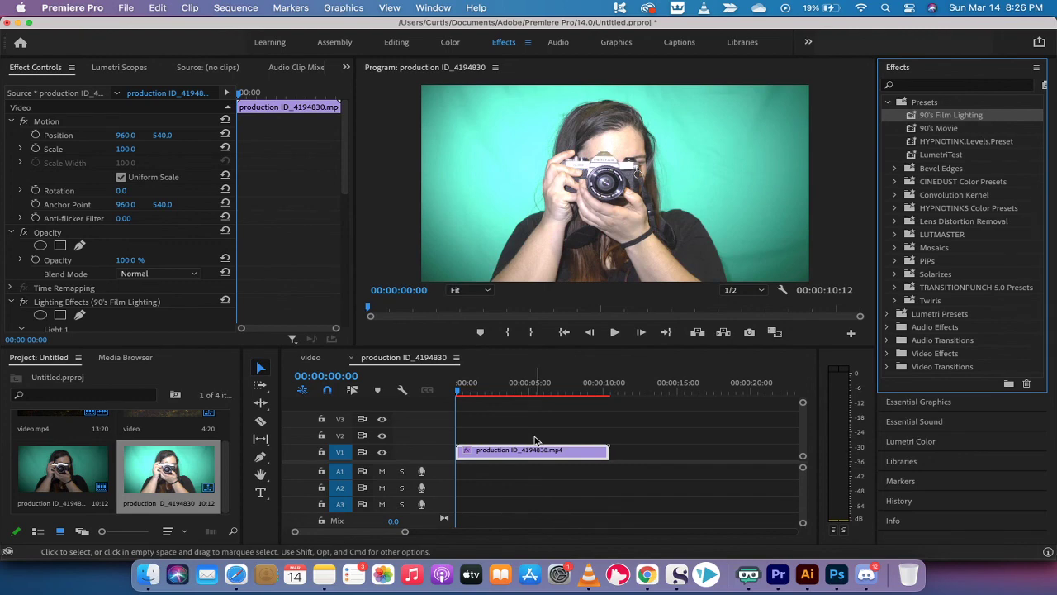
left_click(82, 301)
scroll(86, 308, "down", 3)
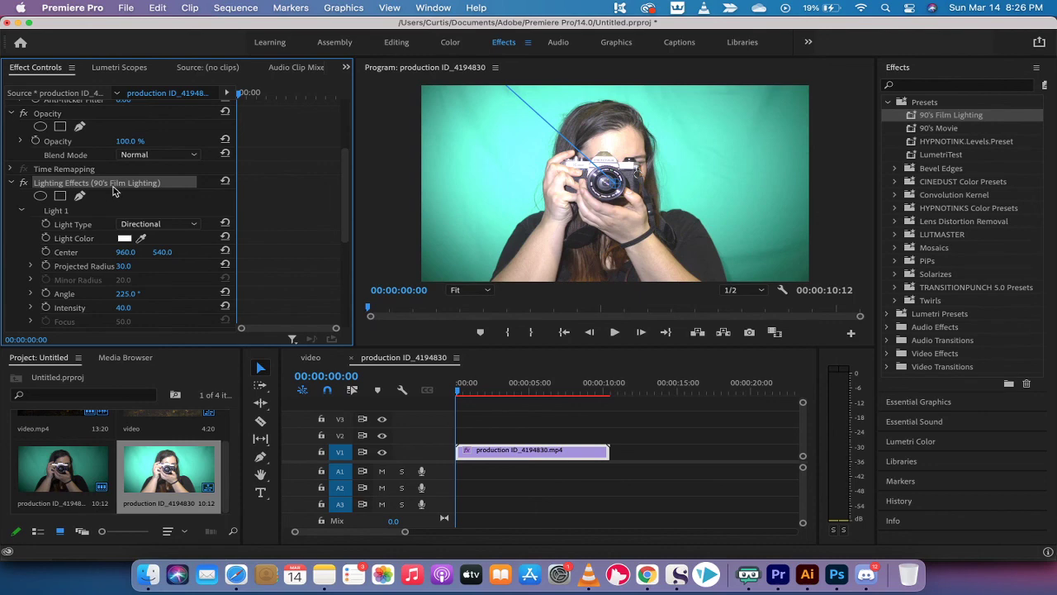
left_click(11, 183)
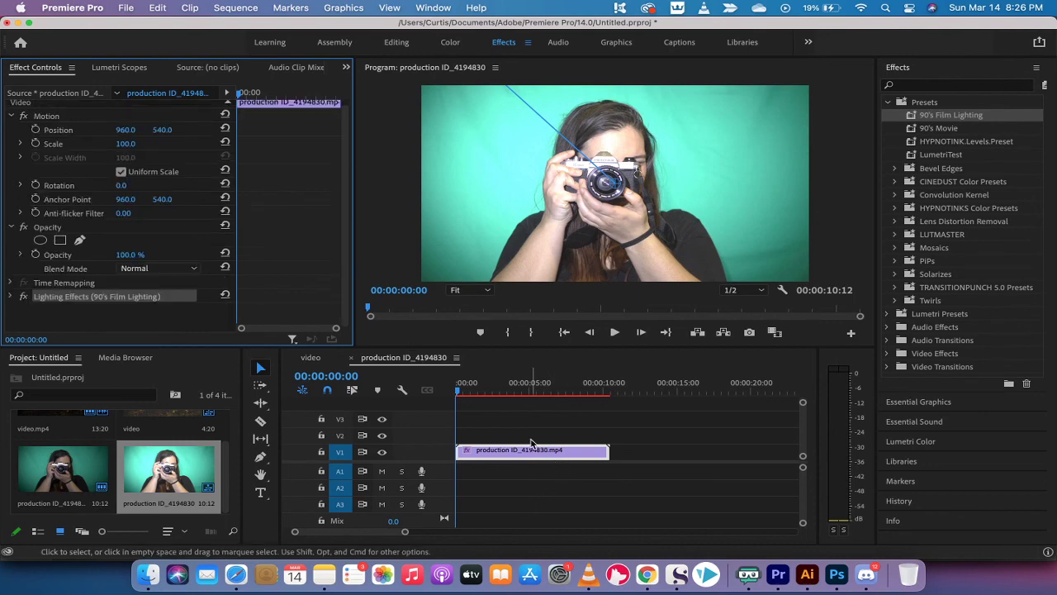